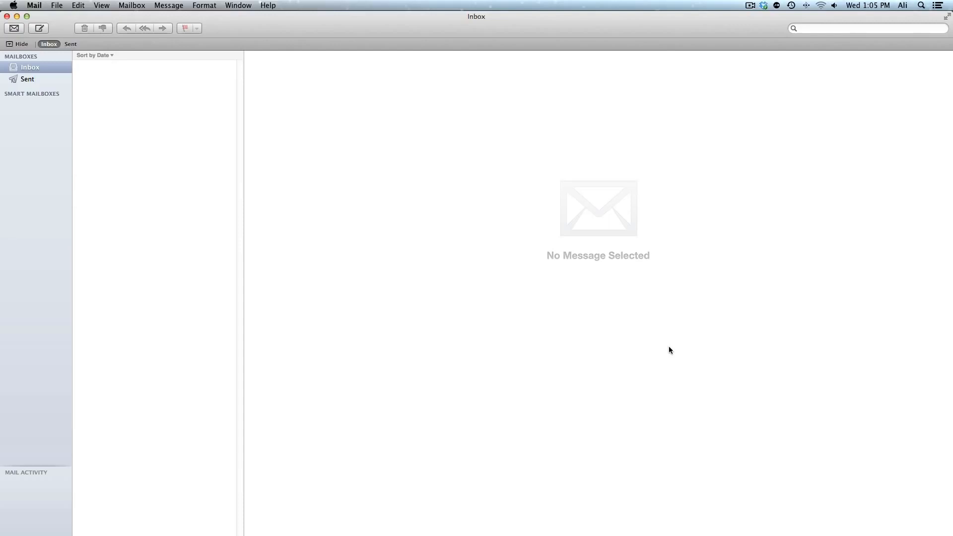
# Start adding a mail account, enter its email address and password, and continue to the incoming server settings.
pyautogui.click(55, 4)
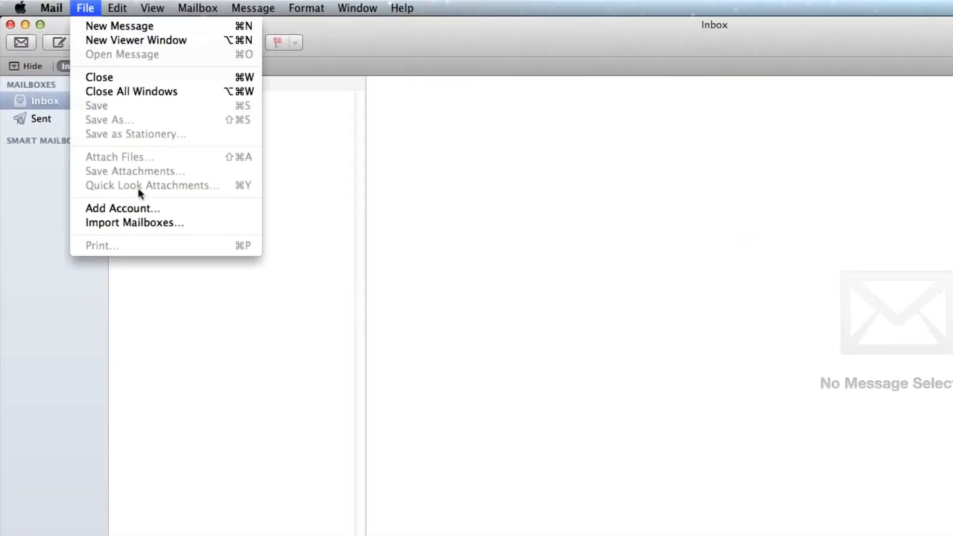
pyautogui.click(141, 209)
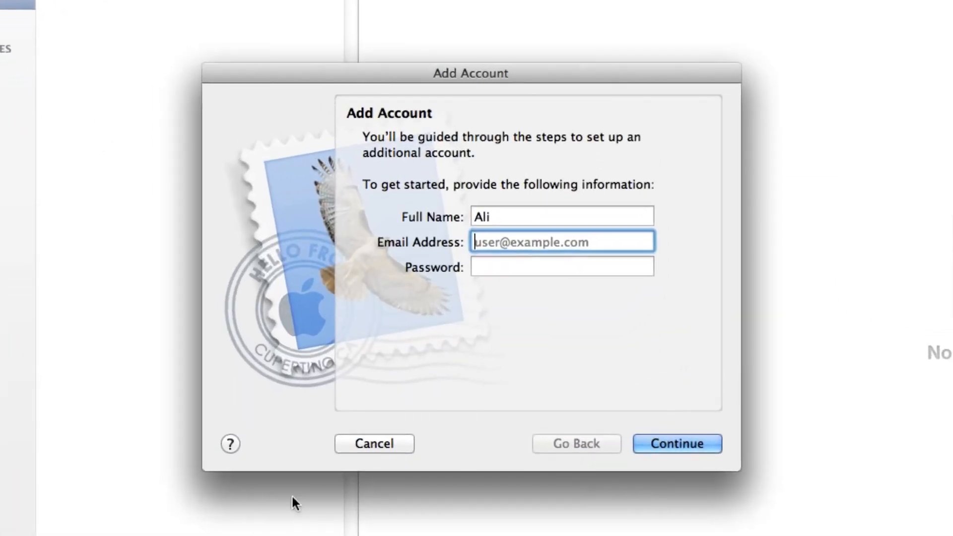
pyautogui.click(494, 274)
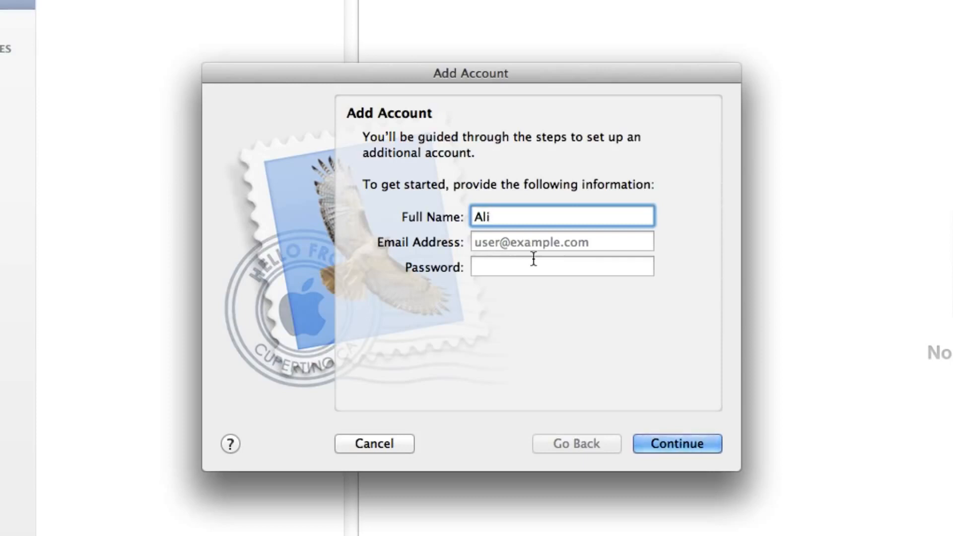
pyautogui.press('Tab')
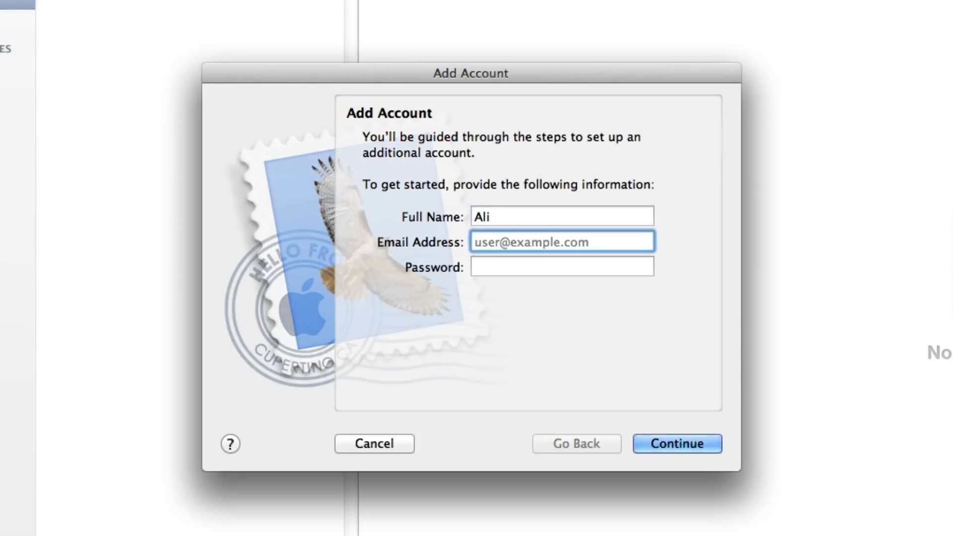
pyautogui.write('ali')
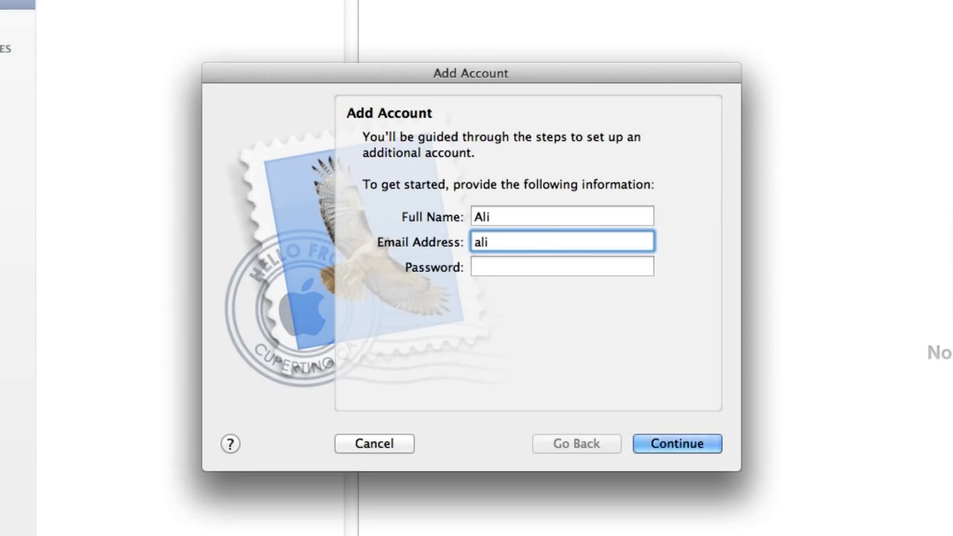
pyautogui.write('@example.com')
pyautogui.press('Tab')
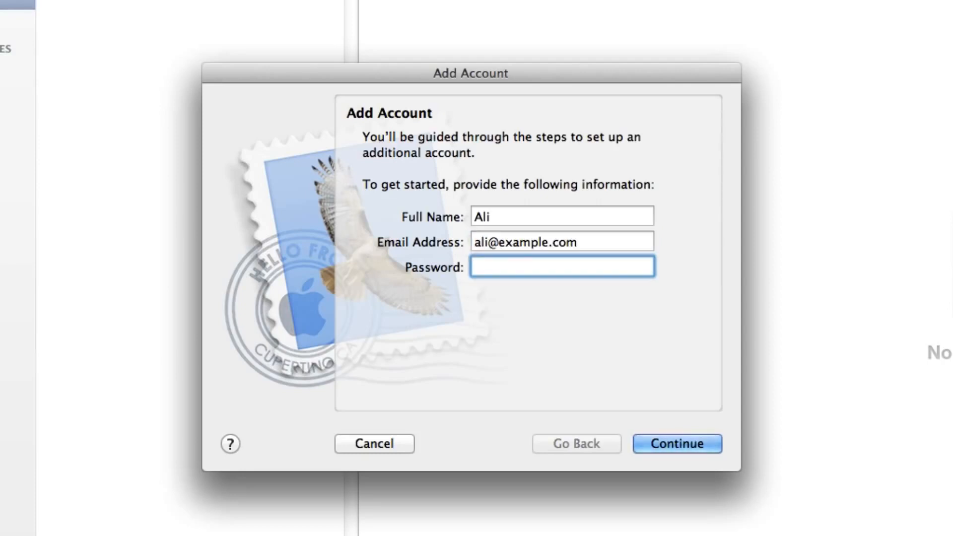
pyautogui.write('•••••••••••••')
pyautogui.click(673, 442)
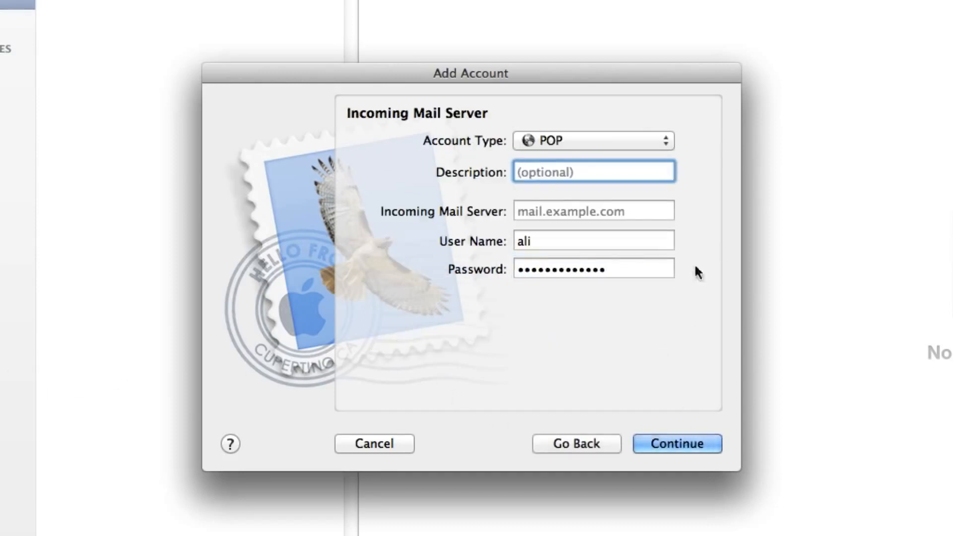
# Set the account type to IMAP and the incoming mail server to mail.example.com.
pyautogui.click(668, 141)
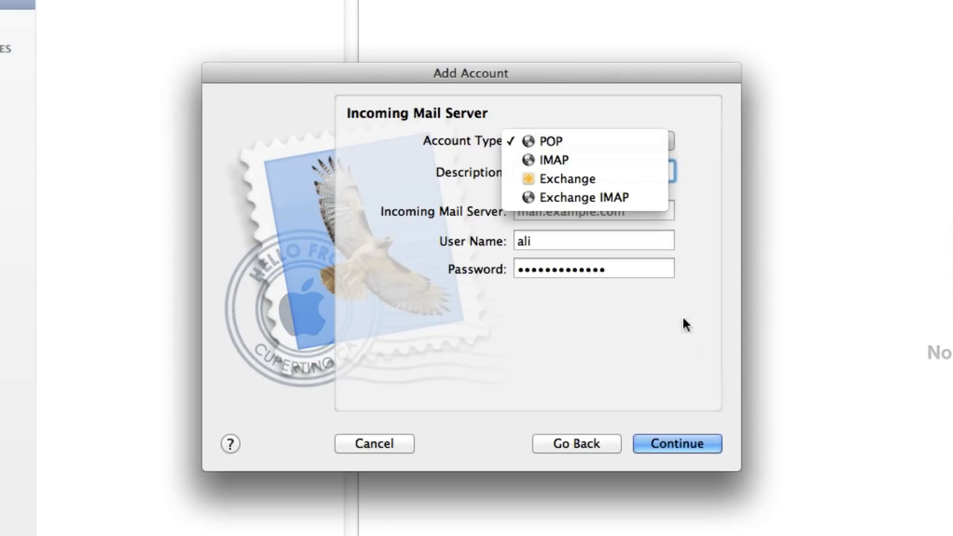
pyautogui.click(623, 160)
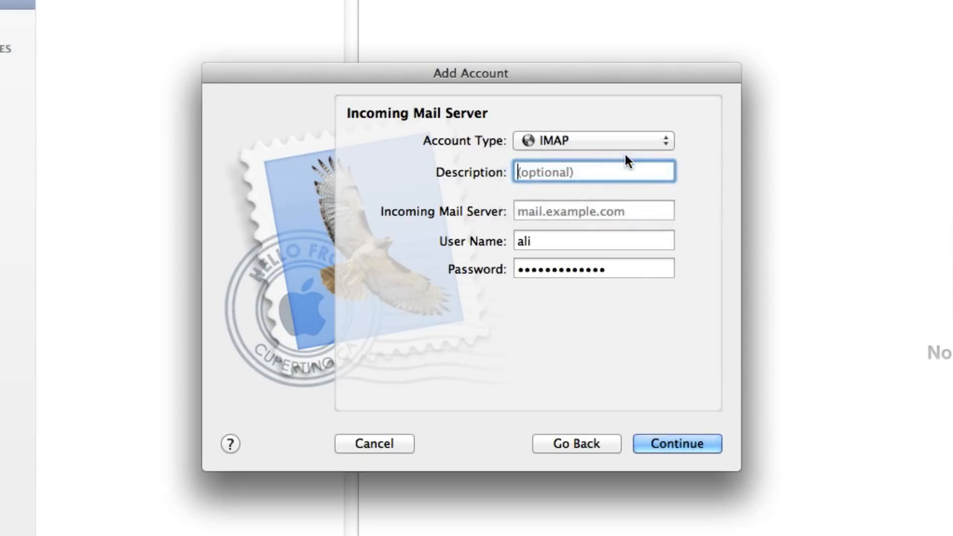
pyautogui.click(641, 215)
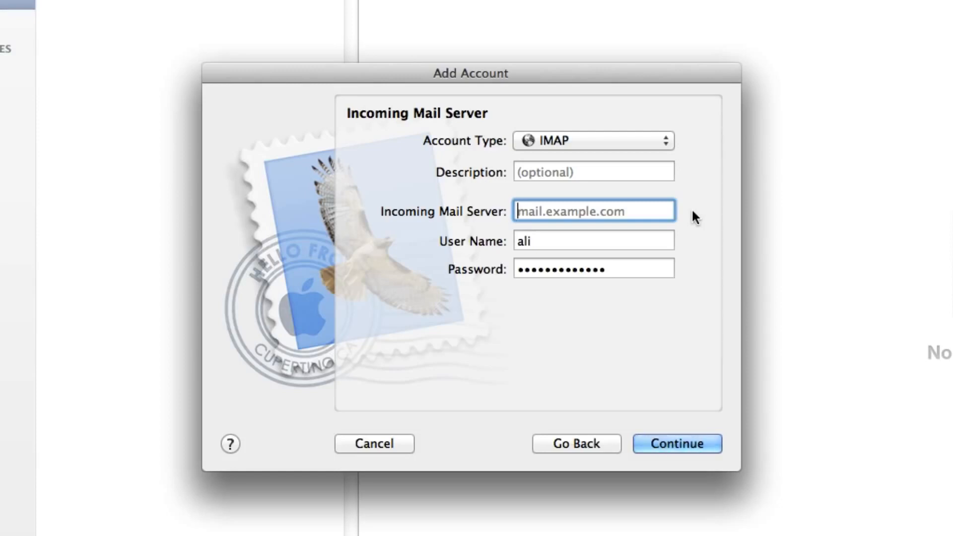
pyautogui.write('mail.')
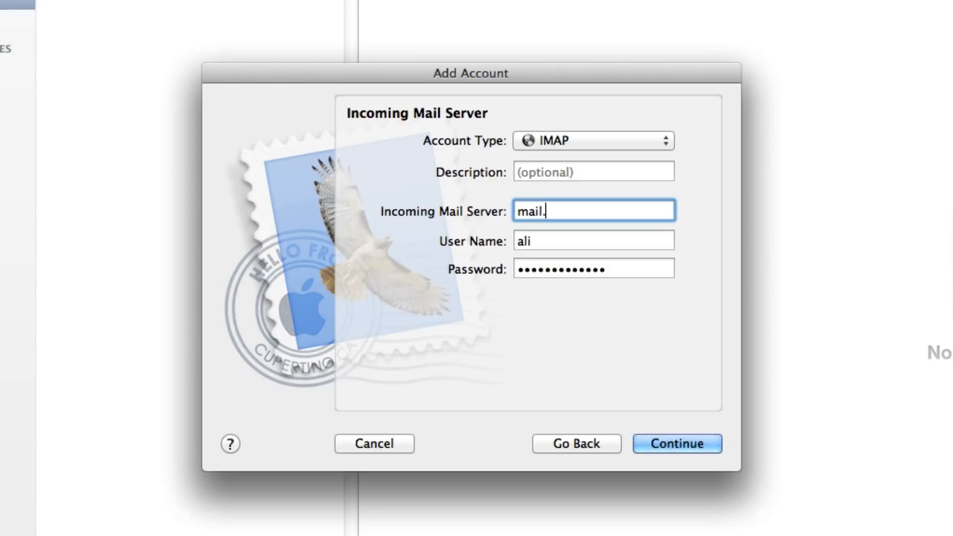
pyautogui.write('e')
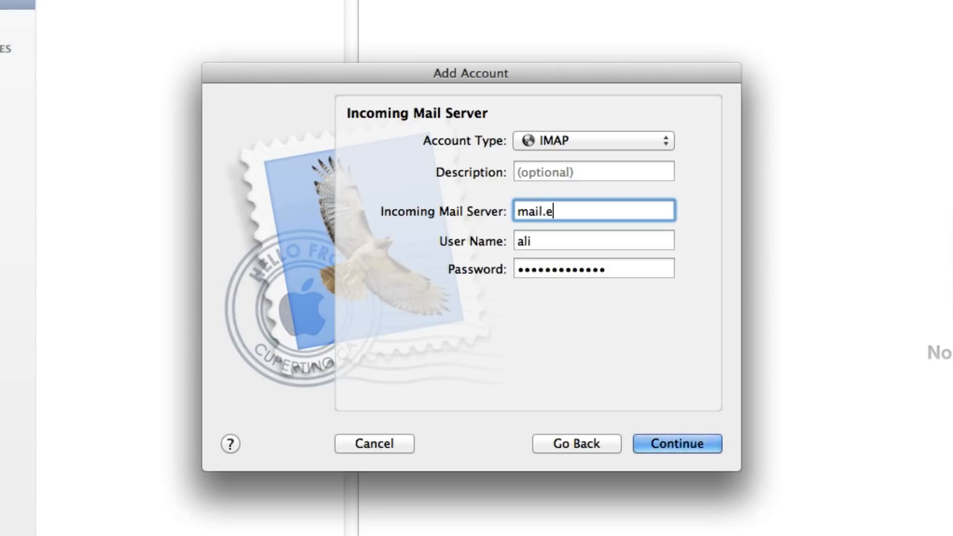
pyautogui.write('xample.com')
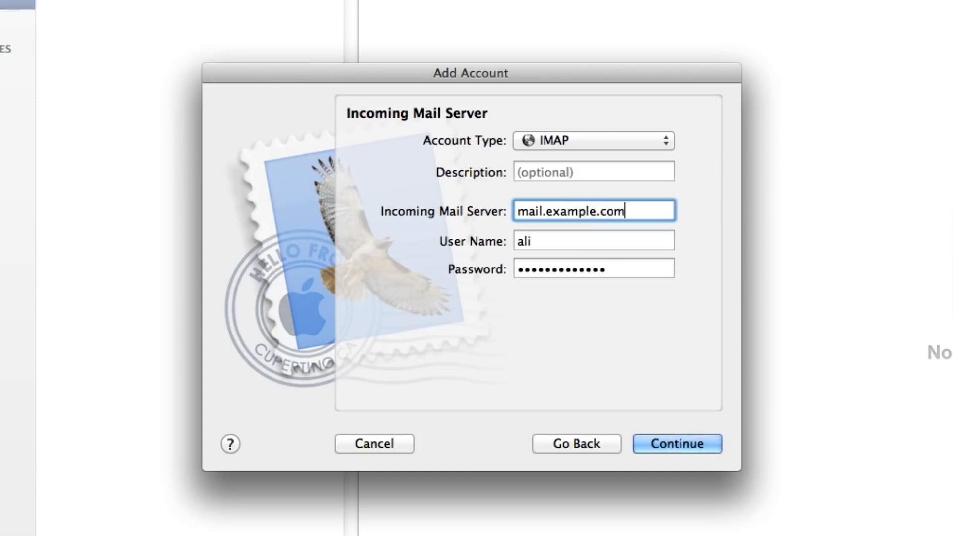
# Complete the incoming user name as the full email address and continue to the outgoing server settings.
pyautogui.press('Tab')
pyautogui.press('Right')
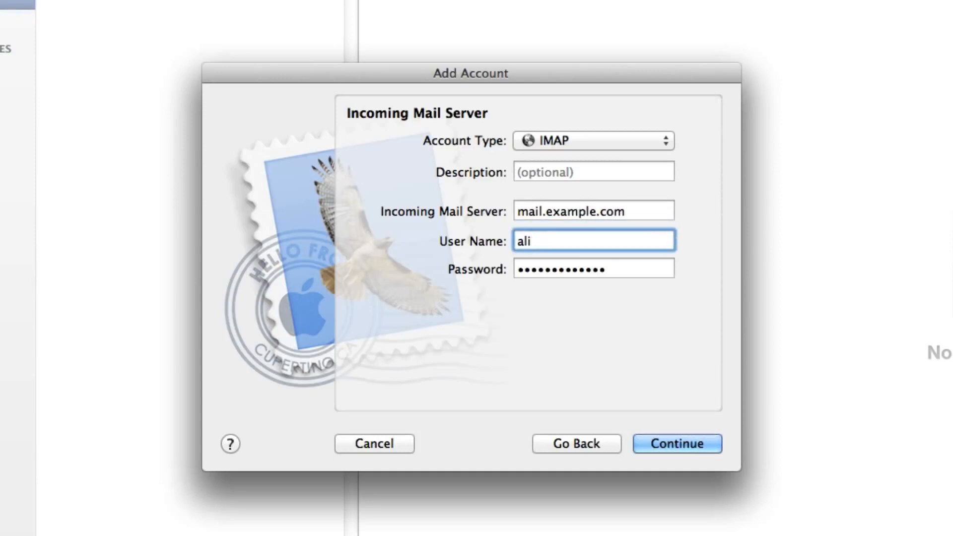
pyautogui.write('@example.com')
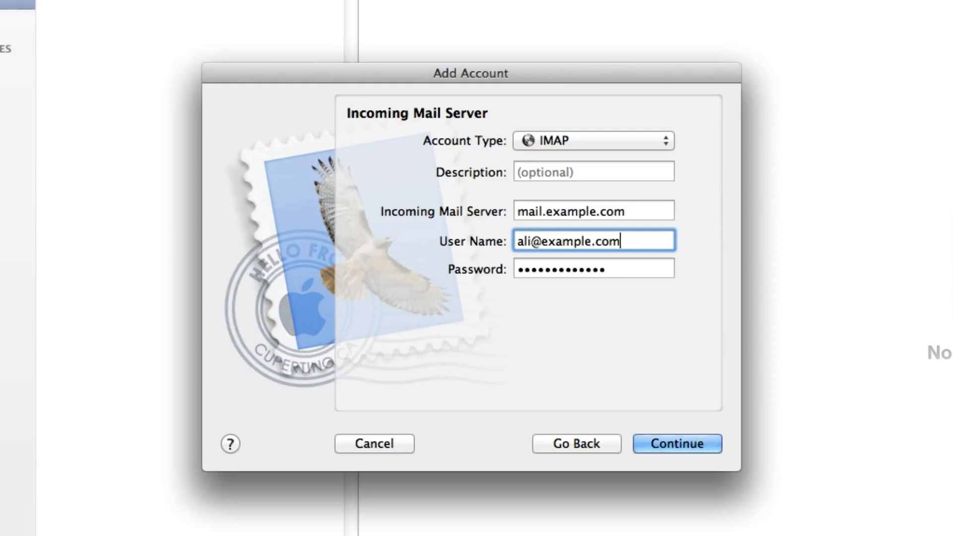
pyautogui.press('Tab')
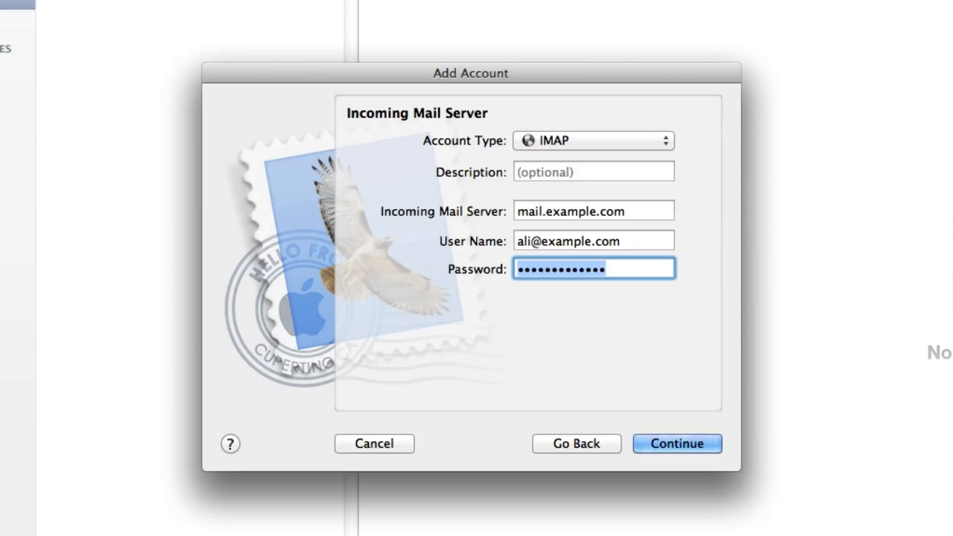
pyautogui.click(705, 445)
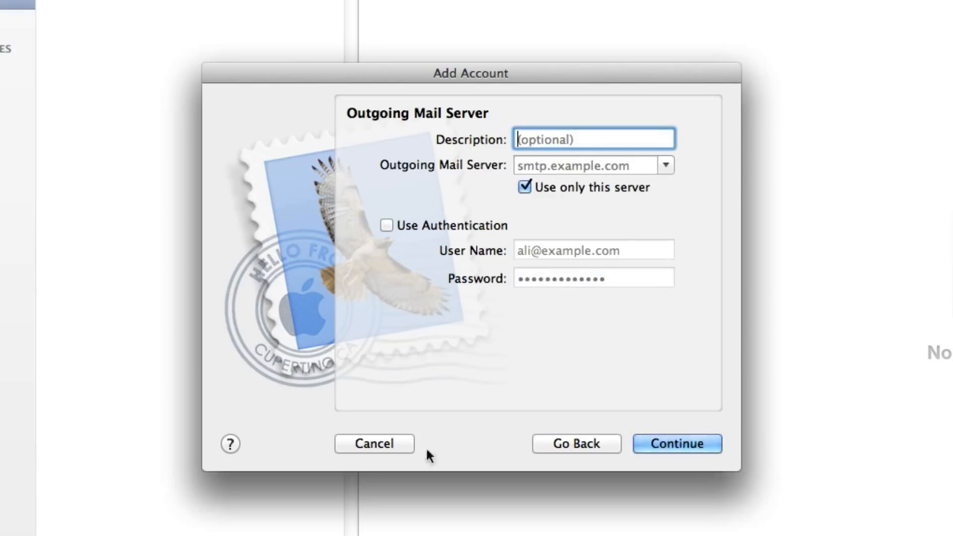
# Set the outgoing mail server to mail.example.com, enable Use Authentication, and continue to the account summary.
pyautogui.click(638, 164)
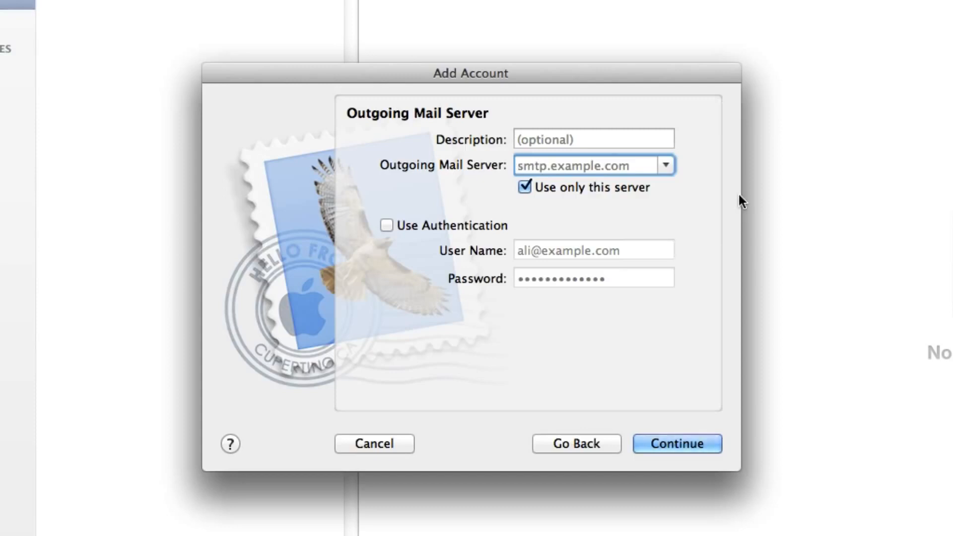
pyautogui.write('mail.ex')
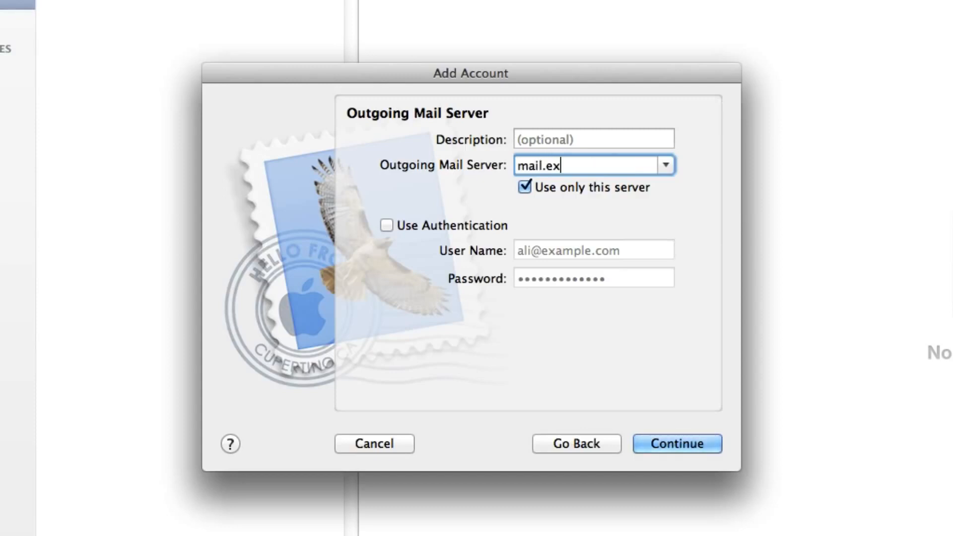
pyautogui.write('ample.com')
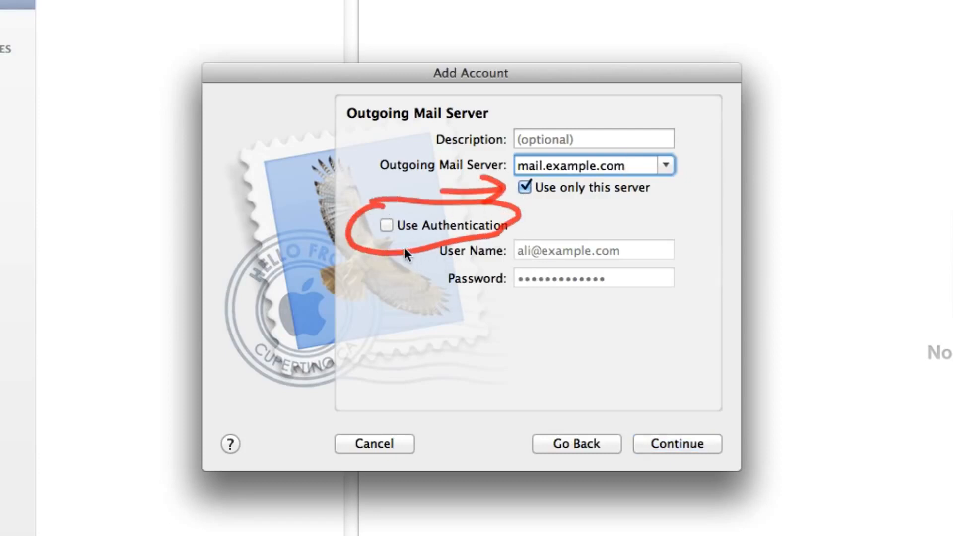
pyautogui.click(386, 226)
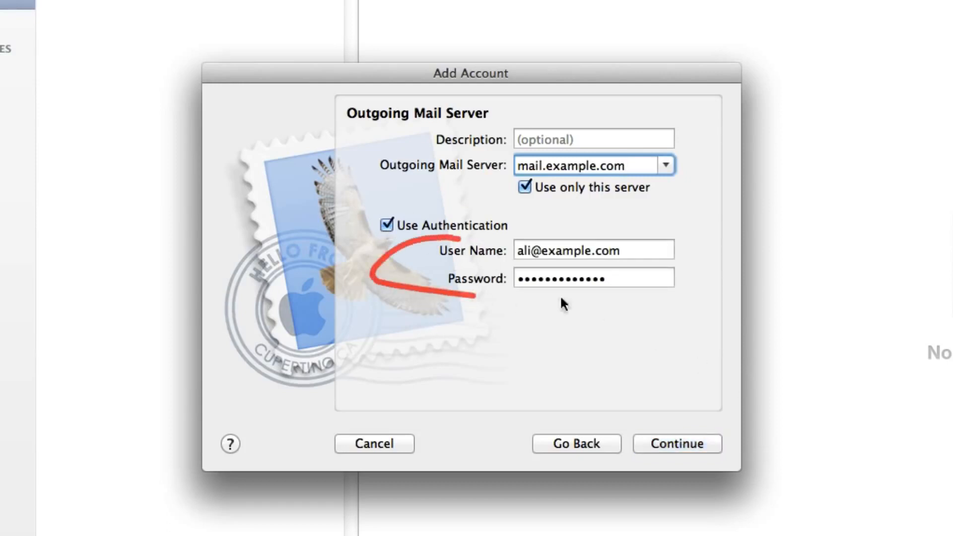
pyautogui.click(690, 446)
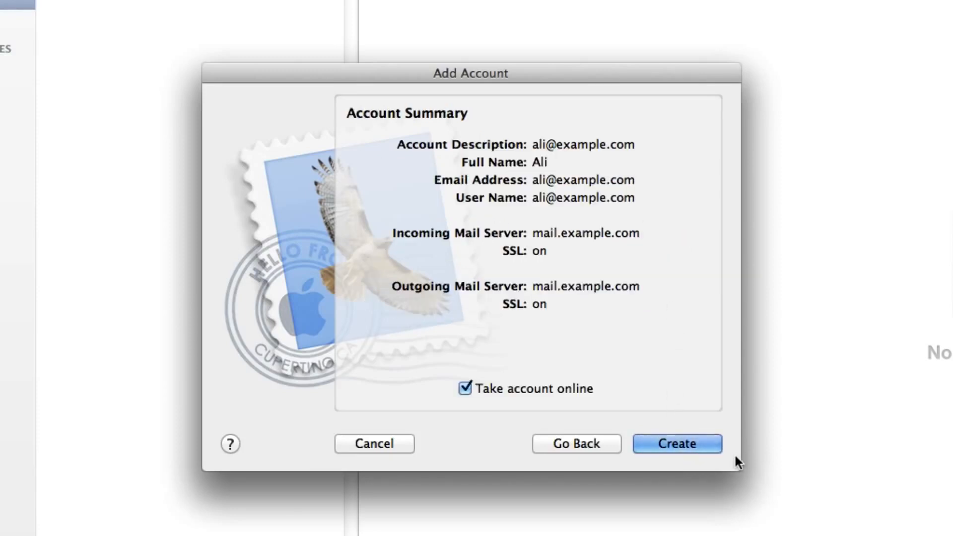
# Review the account summary and create the account with Take account online enabled.
pyautogui.click(705, 446)
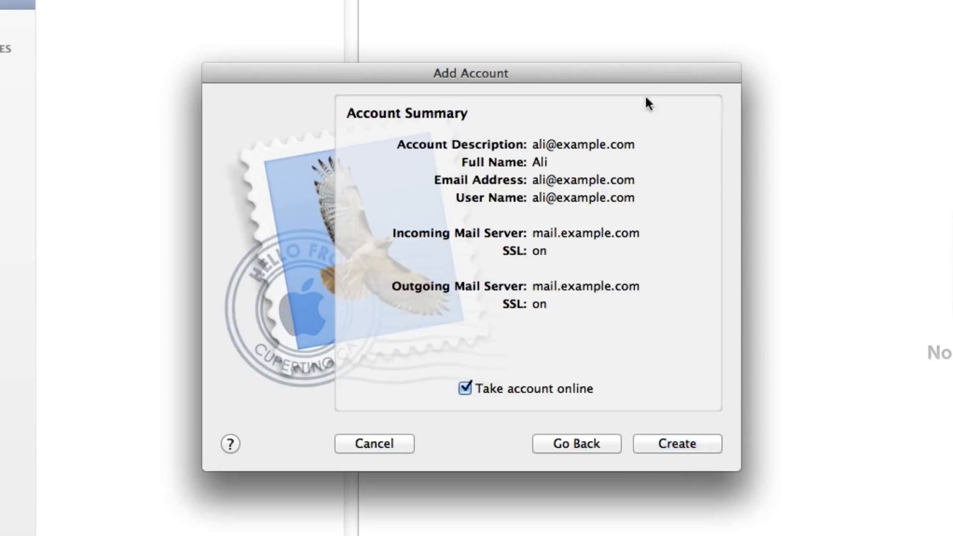
pyautogui.moveTo(598, 124)
pyautogui.mouseDown()
pyautogui.moveTo(657, 263)
pyautogui.moveTo(609, 348)
pyautogui.moveTo(587, 353)
pyautogui.mouseUp()
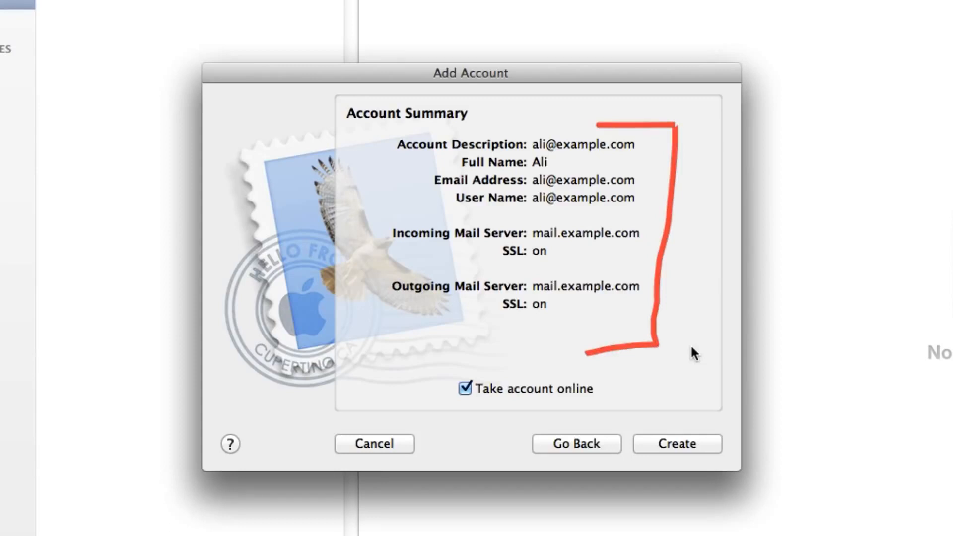
pyautogui.moveTo(445, 403); pyautogui.dragTo(554, 410)
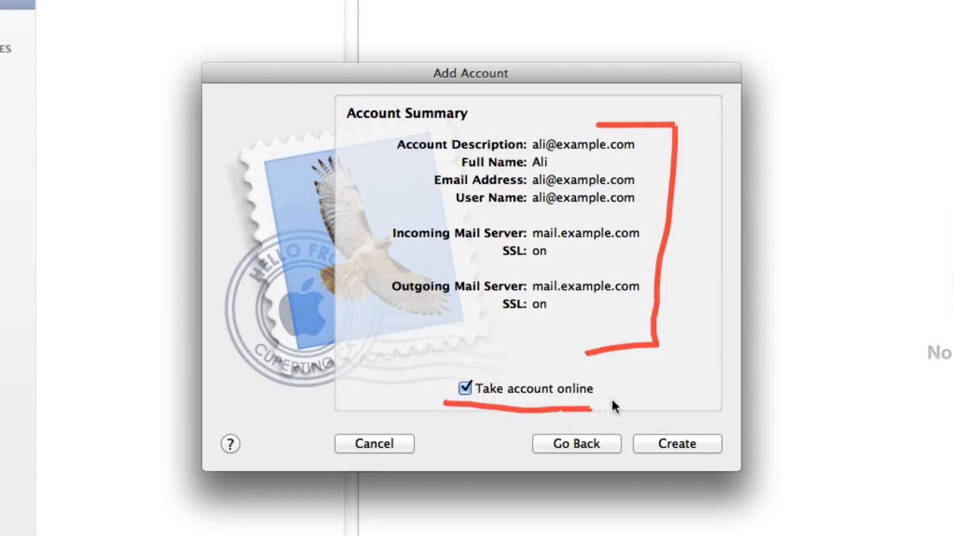
pyautogui.click(687, 443)
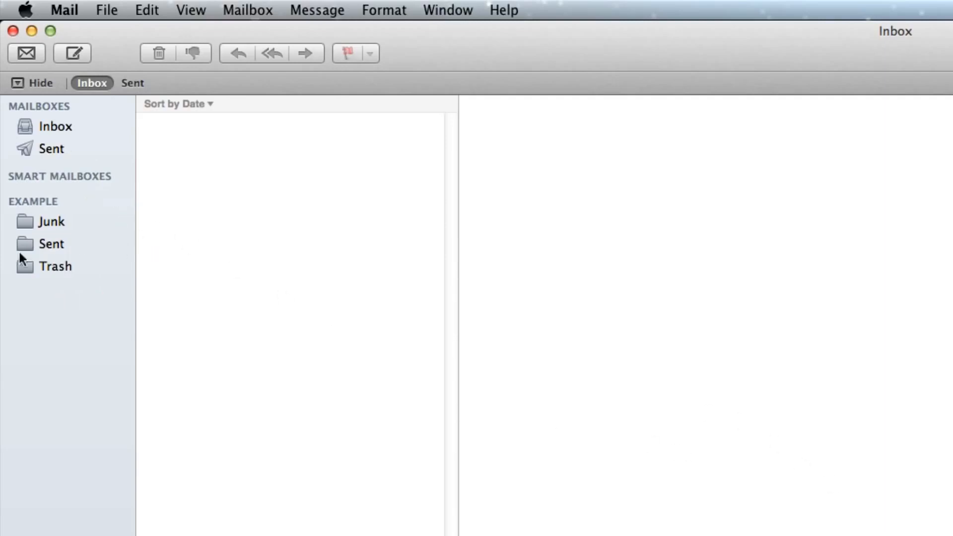
# Assign the Example account's Sent folder as the mailbox used for Sent messages.
pyautogui.click(51, 249)
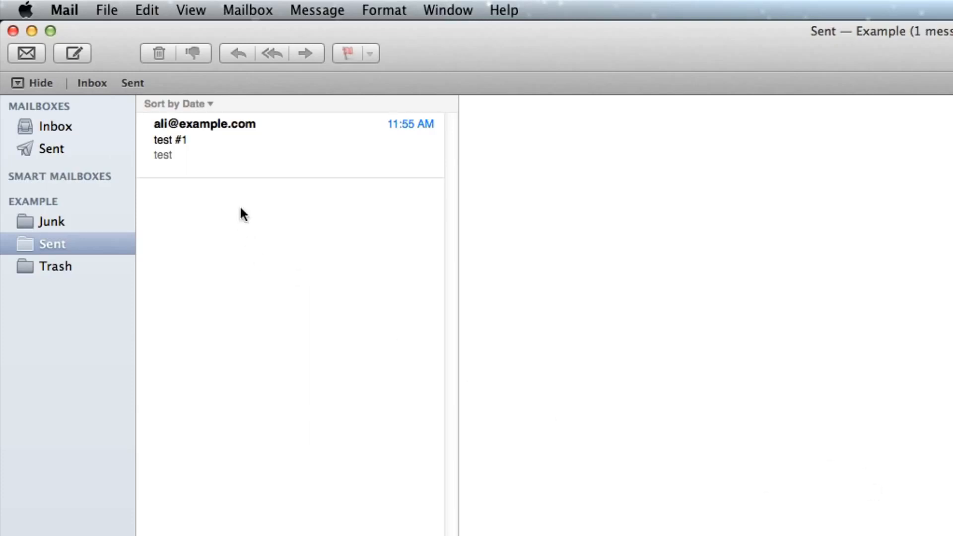
pyautogui.moveTo(214, 216)
pyautogui.mouseDown()
pyautogui.moveTo(133, 199)
pyautogui.moveTo(511, 144)
pyautogui.moveTo(265, 200)
pyautogui.mouseUp()
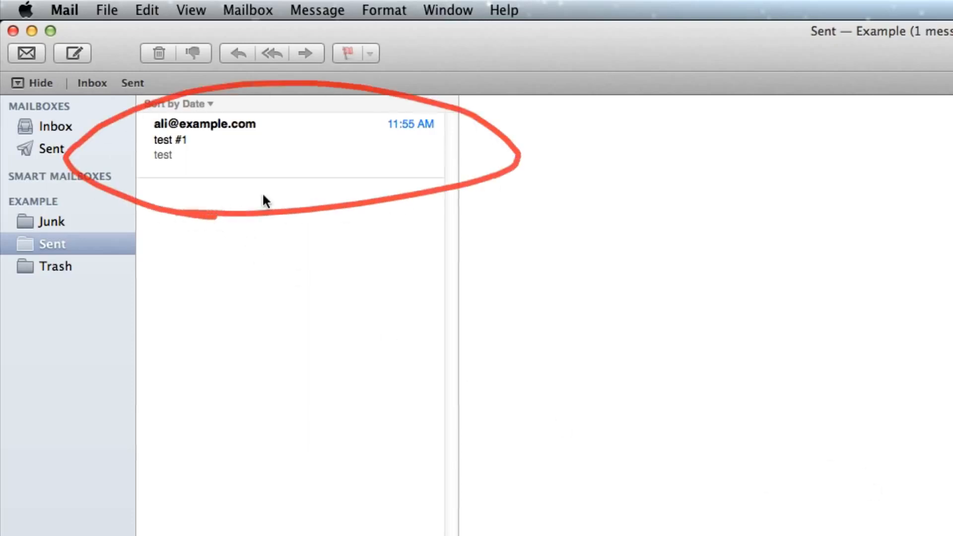
pyautogui.press('Escape')
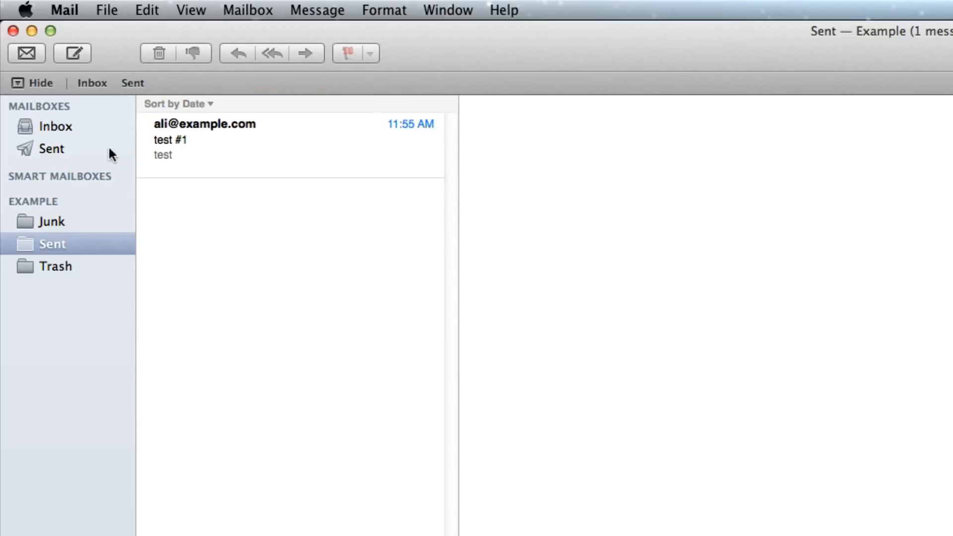
pyautogui.moveTo(104, 149); pyautogui.dragTo(189, 208)
pyautogui.click(255, 12)
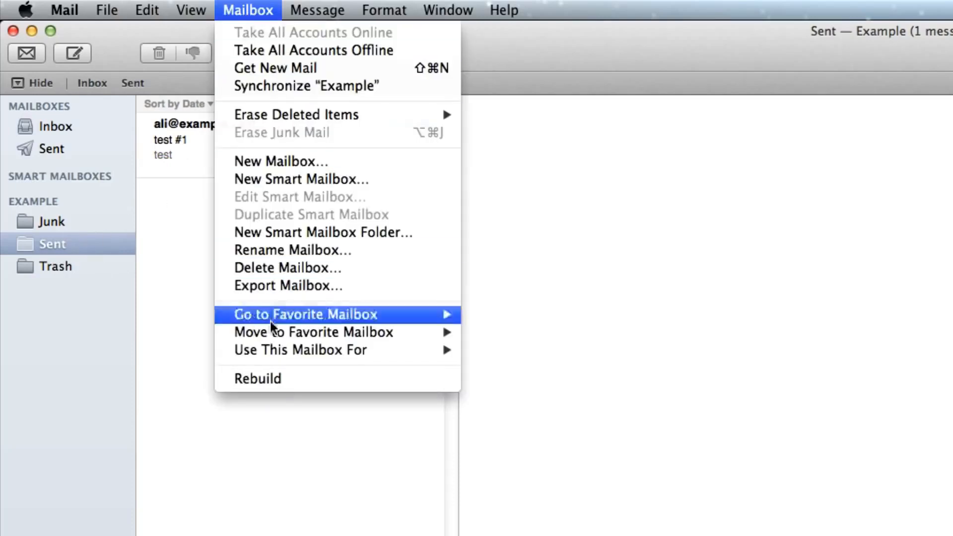
pyautogui.moveTo(276, 352)
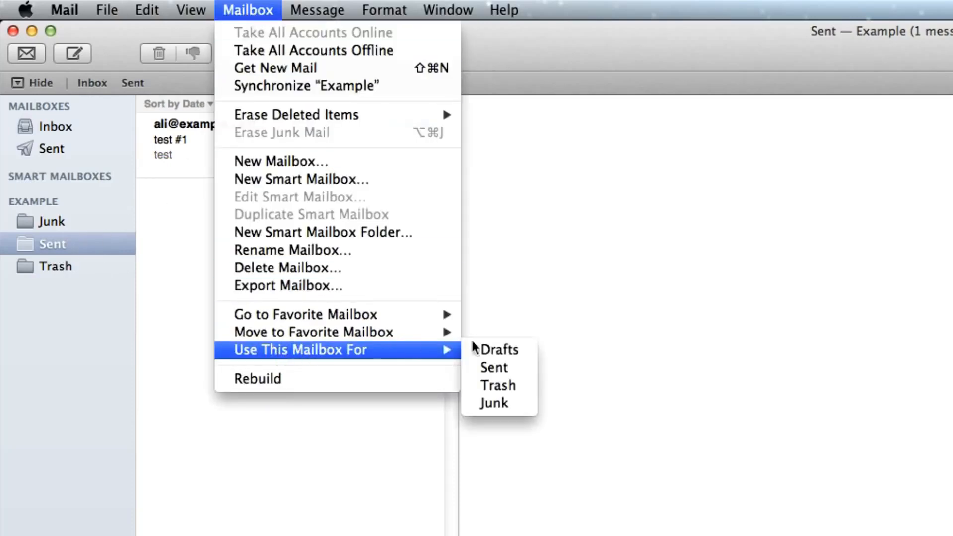
pyautogui.click(511, 368)
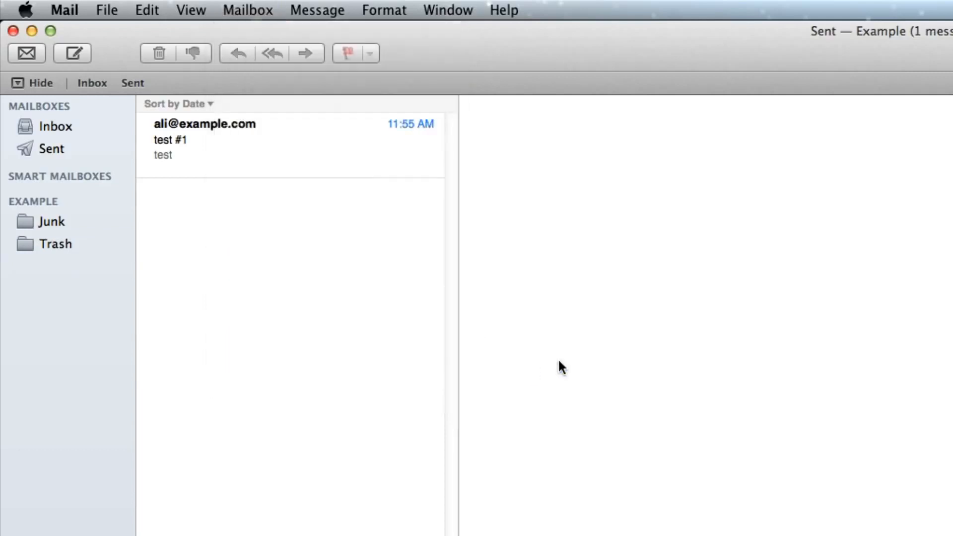
# Check the main Sent mailbox and assign the Example account's Trash folder as the mailbox used for Trash.
pyautogui.click(60, 150)
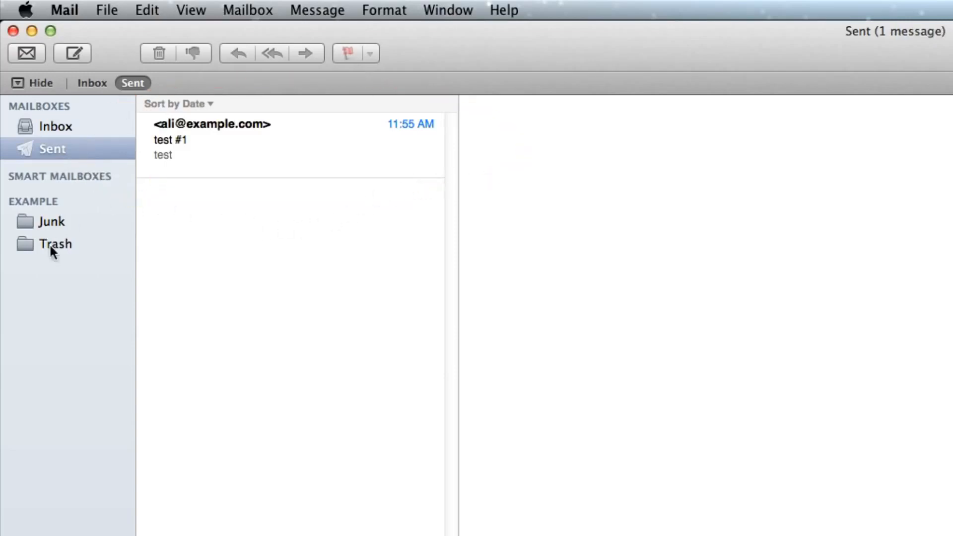
pyautogui.click(76, 241)
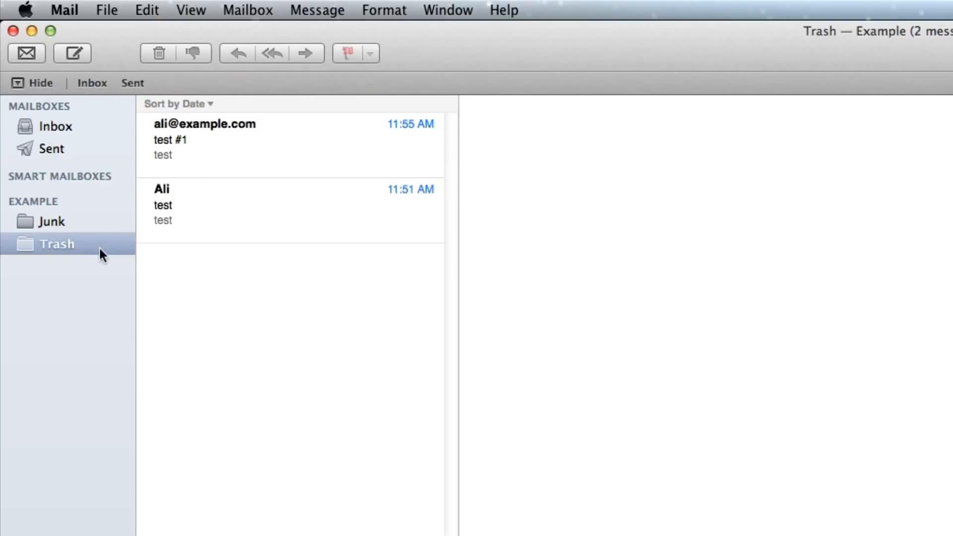
pyautogui.click(256, 11)
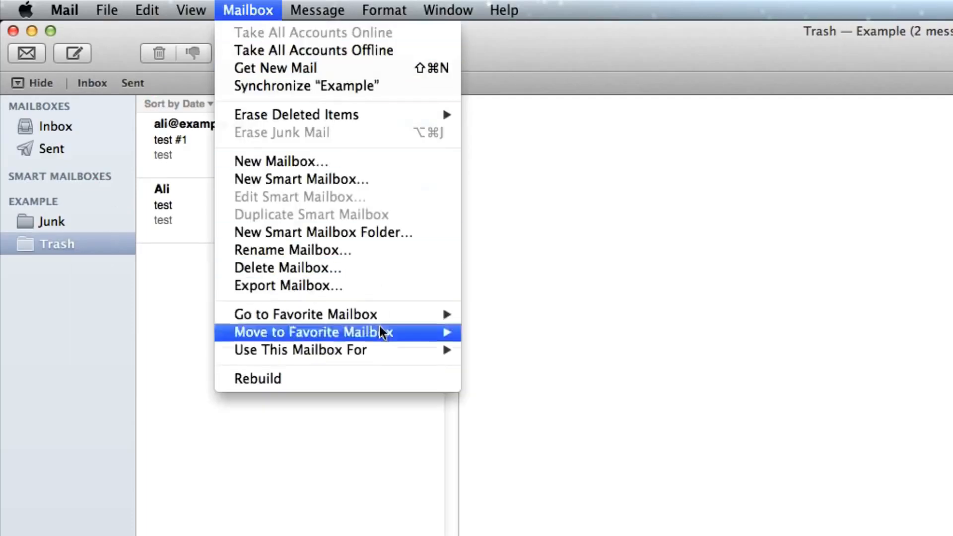
pyautogui.moveTo(385, 353)
pyautogui.click(520, 386)
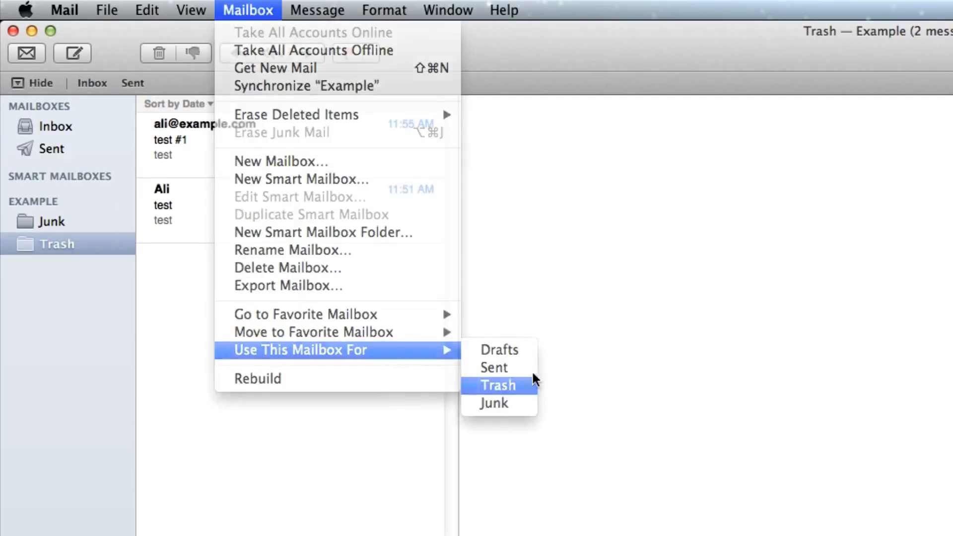
# Assign the Example account's Junk folder as the mailbox used for Junk and return to the Inbox.
pyautogui.click(88, 242)
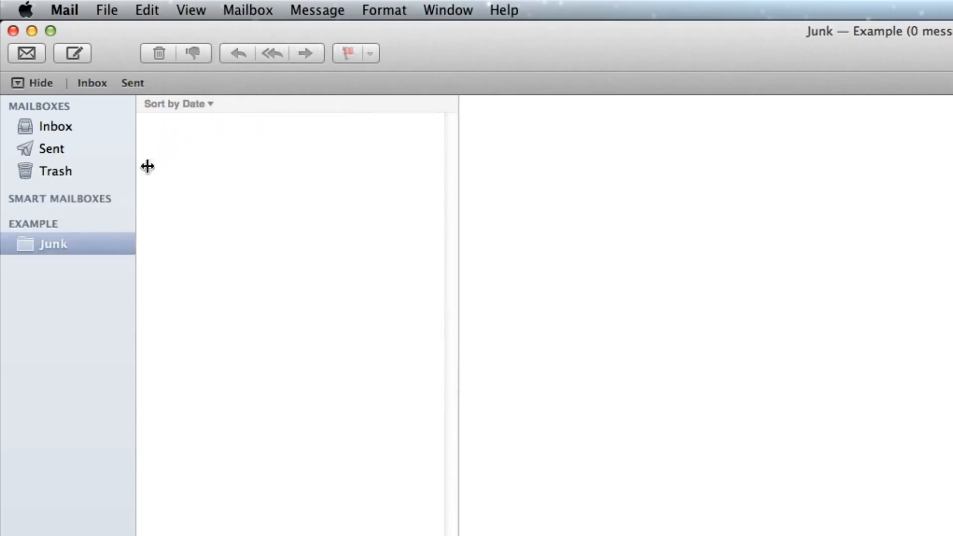
pyautogui.click(248, 12)
pyautogui.moveTo(347, 348)
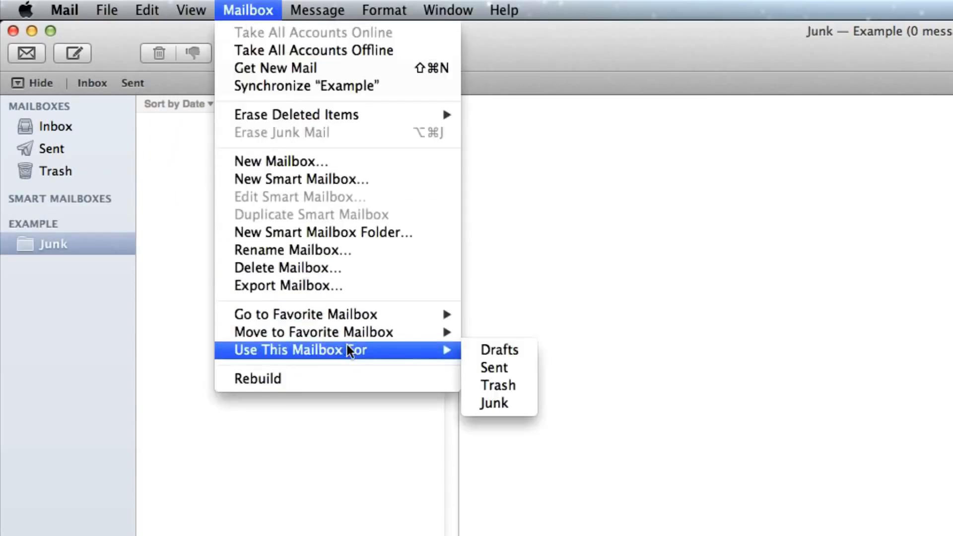
pyautogui.click(507, 406)
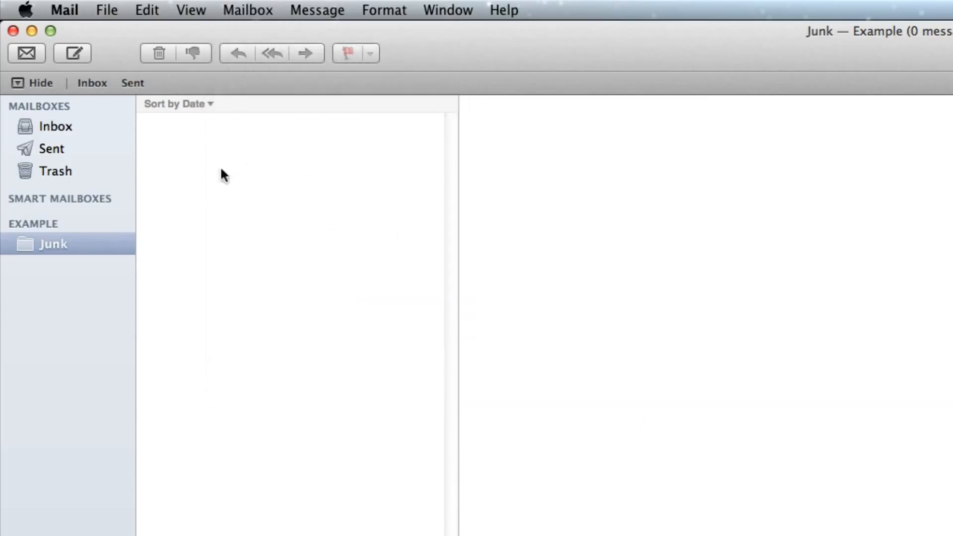
pyautogui.click(100, 174)
pyautogui.click(103, 147)
pyautogui.click(113, 127)
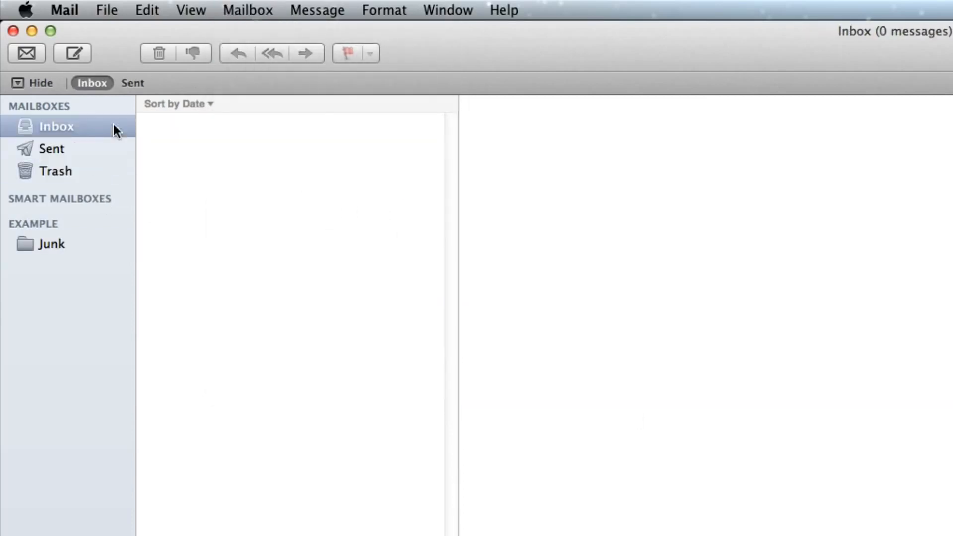